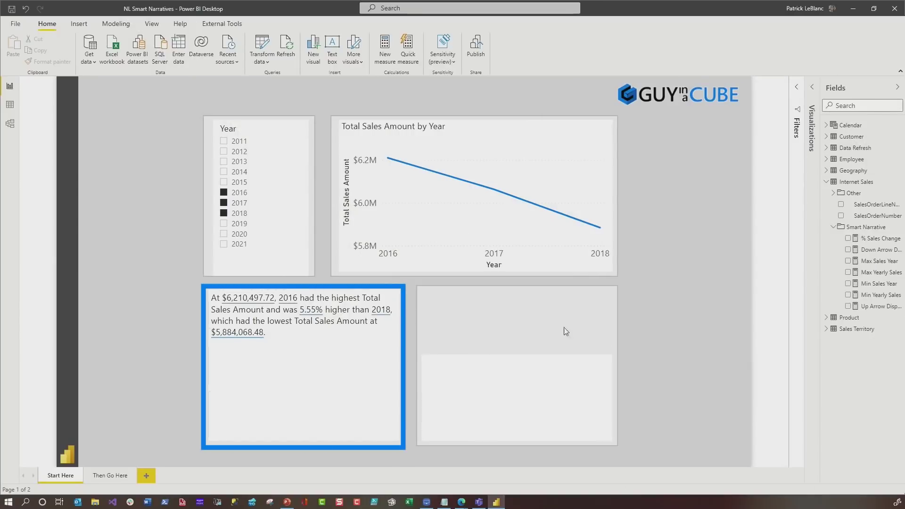
Collapse the Fields pane, expand Visualizations, and select 'higher than' in the smart narrative.
{"action": "left_click", "coordinate": [520, 352]}
{"action": "left_click", "coordinate": [895, 89]}
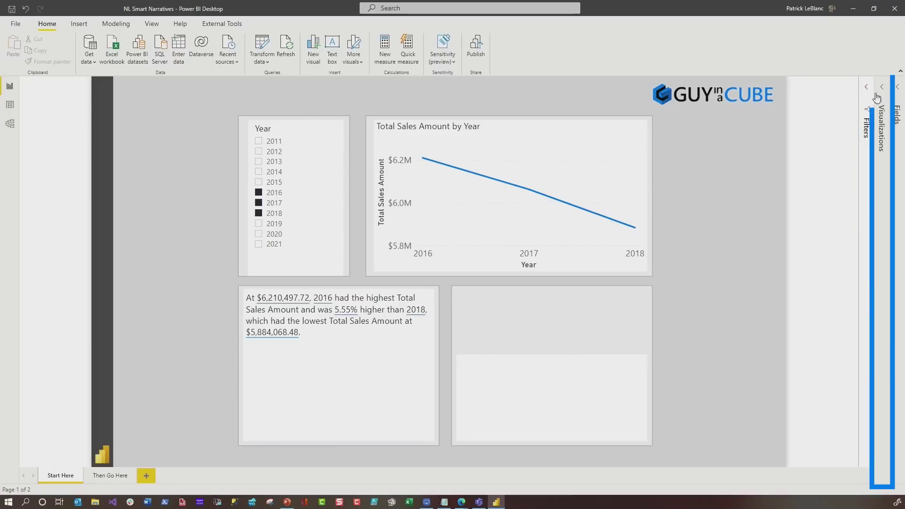
{"action": "left_click", "coordinate": [877, 97]}
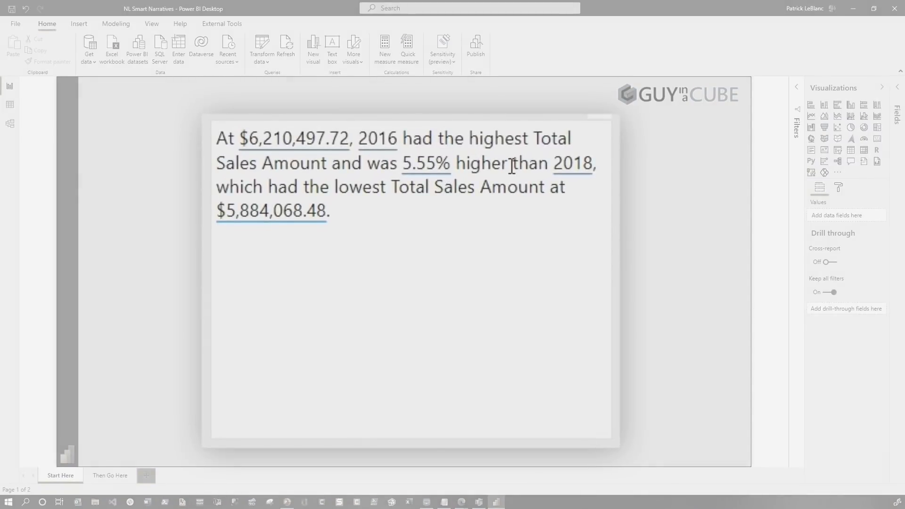
{"action": "left_click_drag", "start_coordinate": [531, 156], "coordinate": [521, 157]}
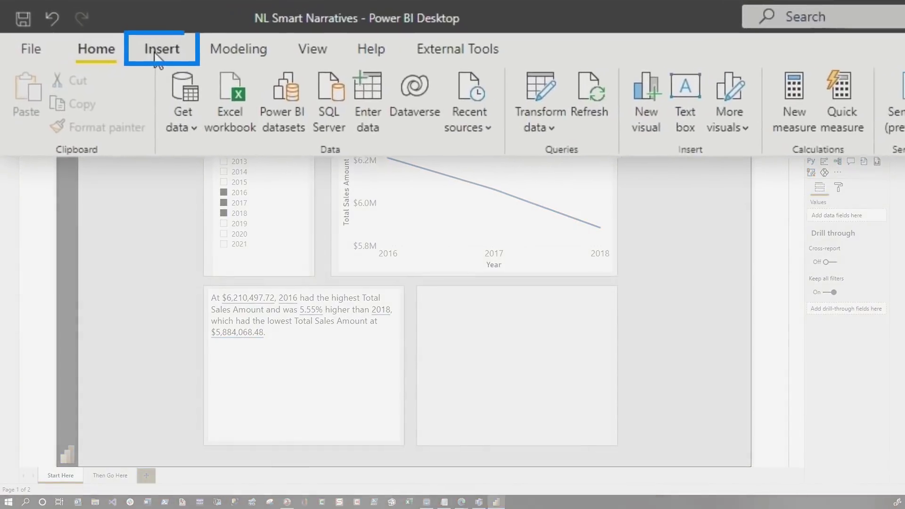
Insert a text box sized over the empty tile and start it with 'At'.
{"action": "left_click", "coordinate": [156, 58]}
{"action": "left_click", "coordinate": [593, 99]}
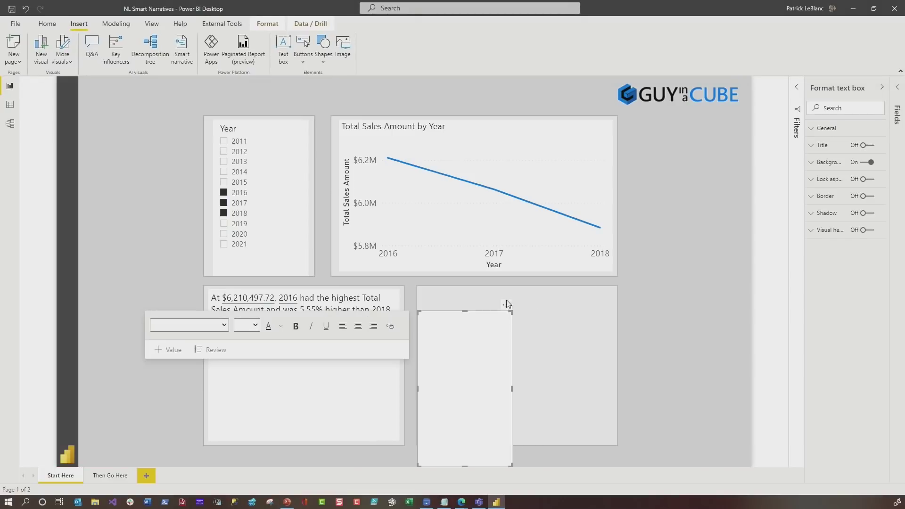
{"action": "mouse_move", "coordinate": [506, 305]}
{"action": "left_mouse_down"}
{"action": "mouse_move", "coordinate": [608, 344]}
{"action": "mouse_move", "coordinate": [607, 358]}
{"action": "left_mouse_up"}
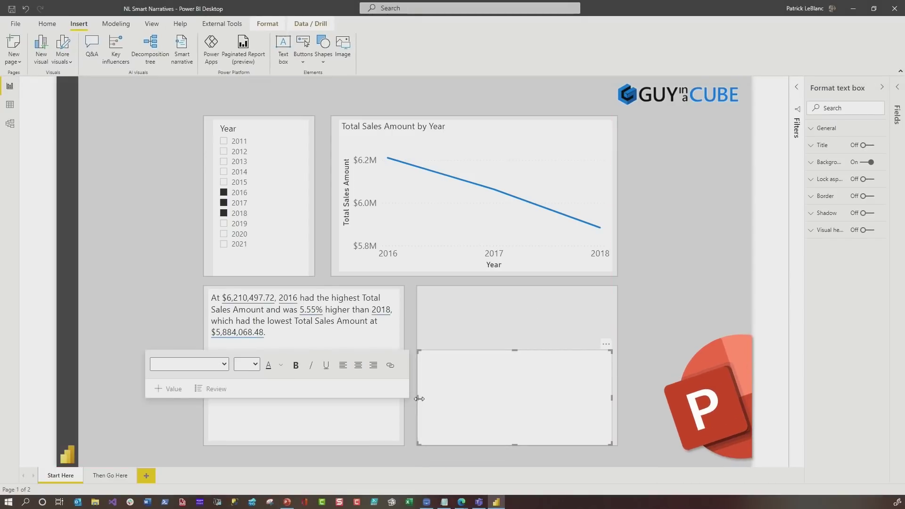
{"action": "left_click", "coordinate": [454, 374]}
{"action": "type", "text": "At"}
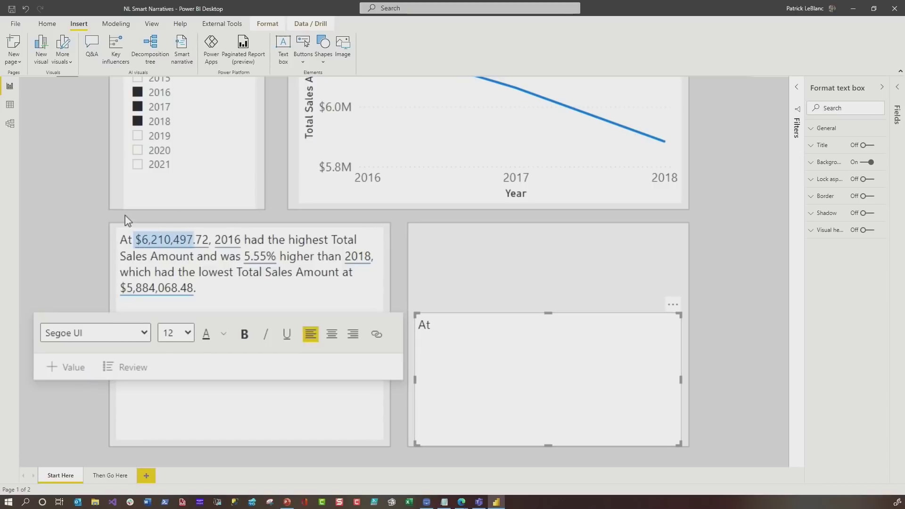
{"action": "left_click", "coordinate": [171, 244]}
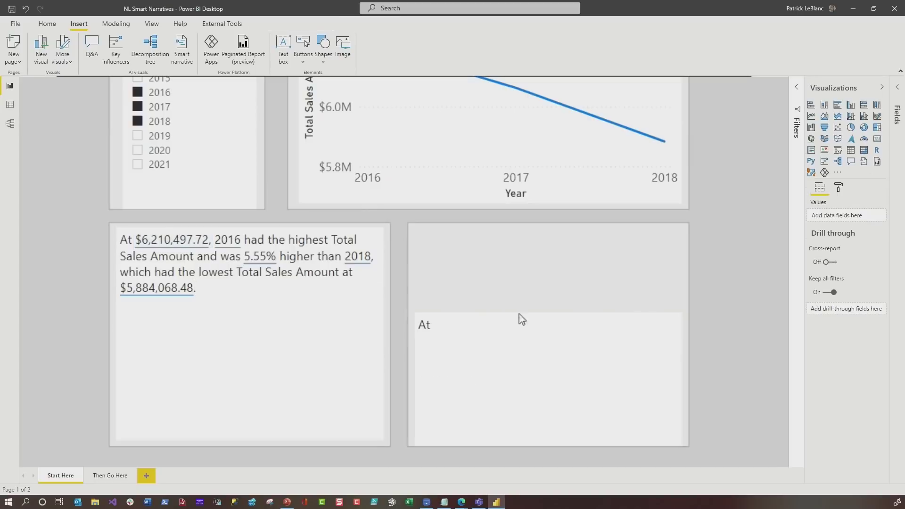
{"action": "left_click", "coordinate": [475, 332]}
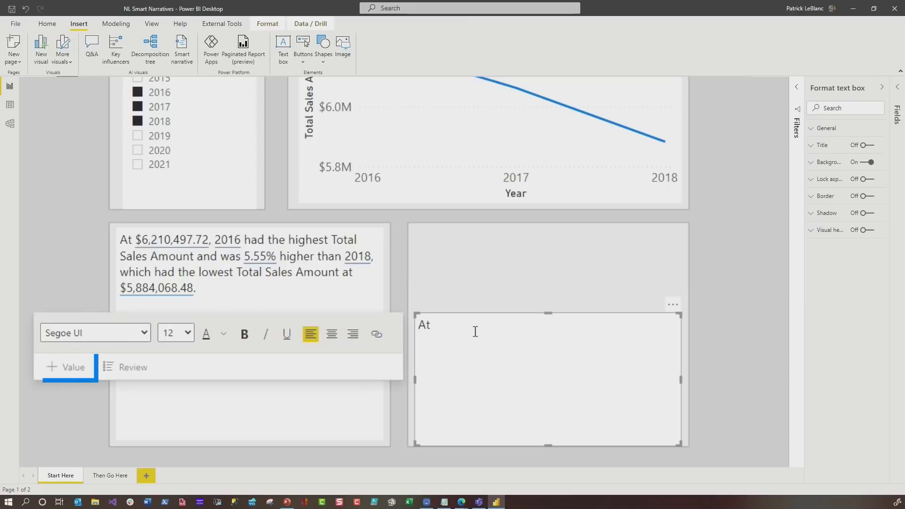
Add the 'Max Total Sales Amount by Year' value ($6,210,497.72) after 'At'.
{"action": "left_click", "coordinate": [66, 366]}
{"action": "left_click", "coordinate": [107, 270]}
{"action": "type", "text": "Ma"}
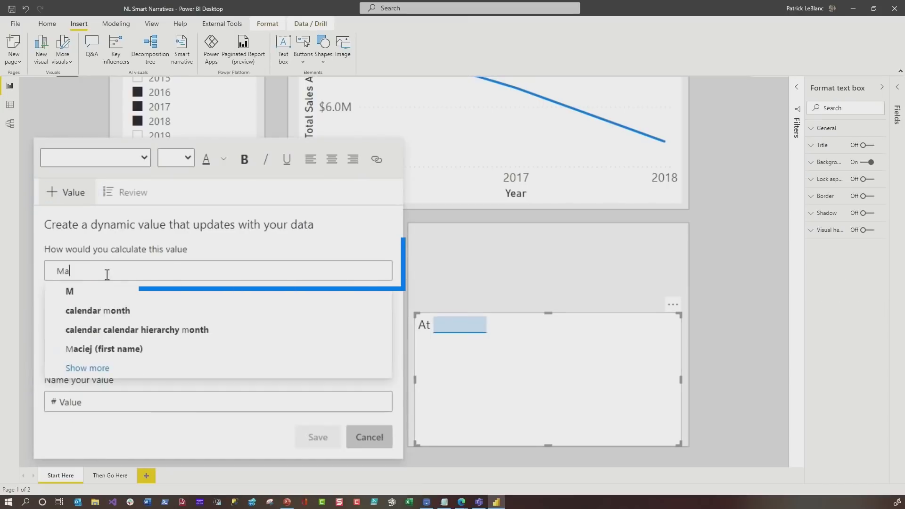
{"action": "type", "text": "x Total Sales"}
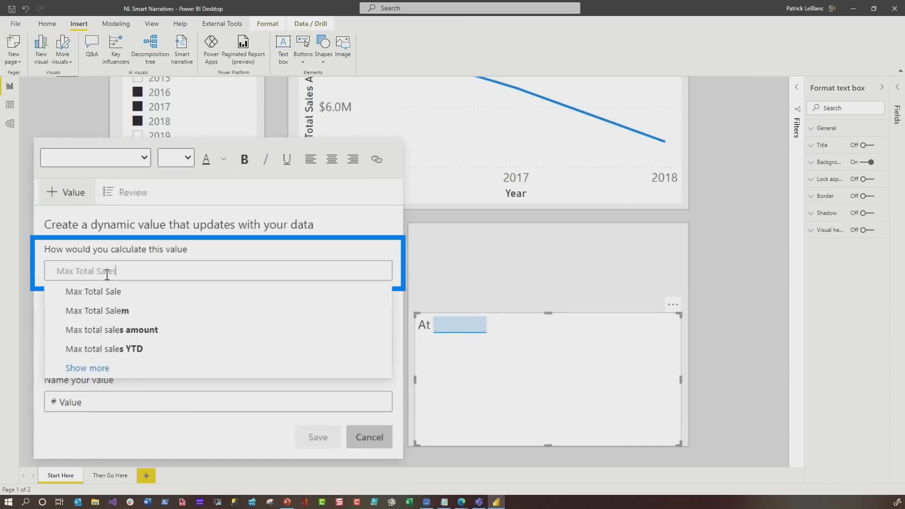
{"action": "type", "text": " Amount by Year"}
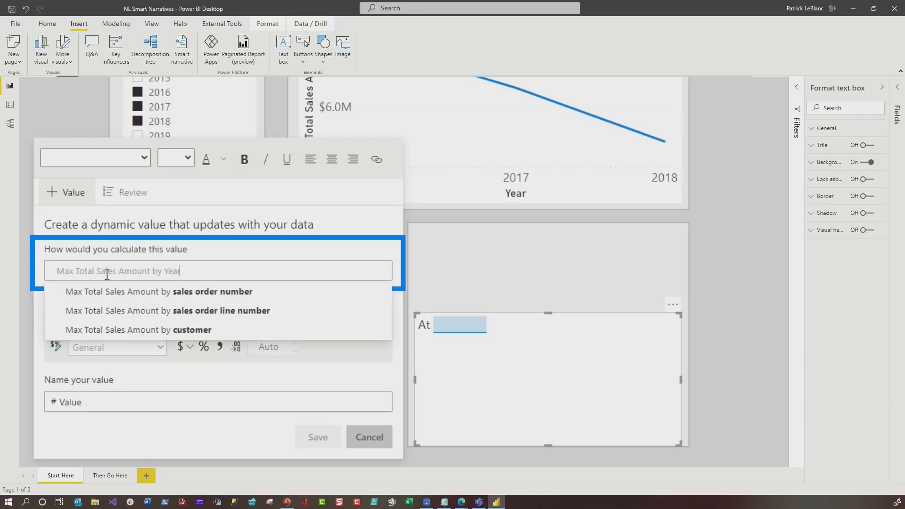
{"action": "key", "text": "Return"}
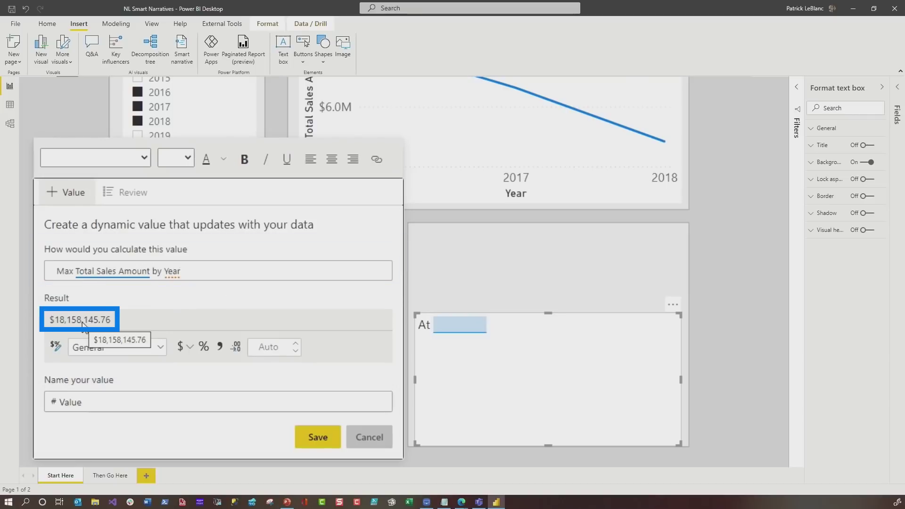
{"action": "left_click", "coordinate": [317, 445]}
{"action": "type", "text": "$6,210,497.72,"}
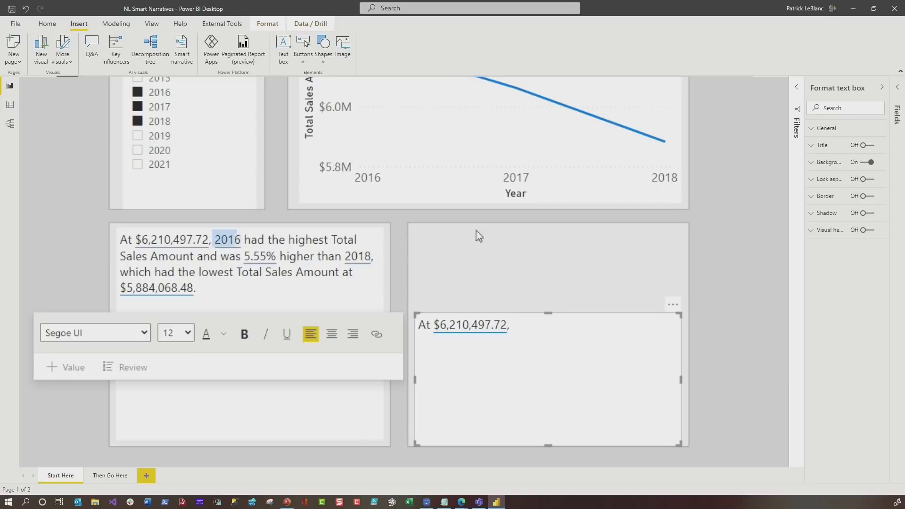
Add the 'Year with max total sales amount' value and remaining connecting words.
{"action": "left_click", "coordinate": [233, 246]}
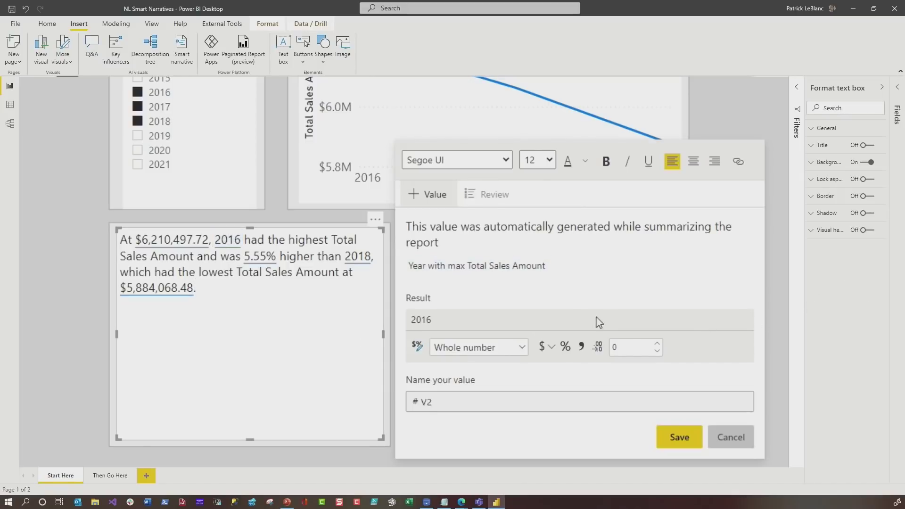
{"action": "key", "text": "Escape"}
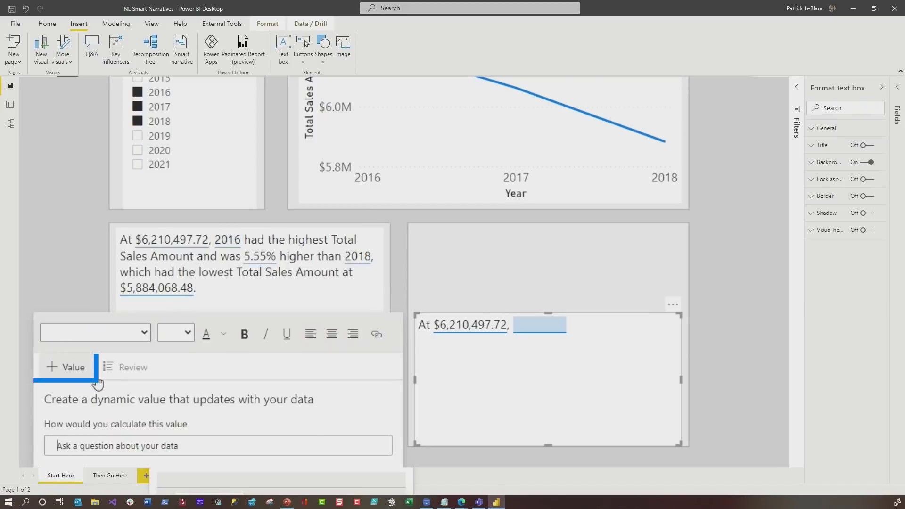
{"action": "type", "text": "Year"}
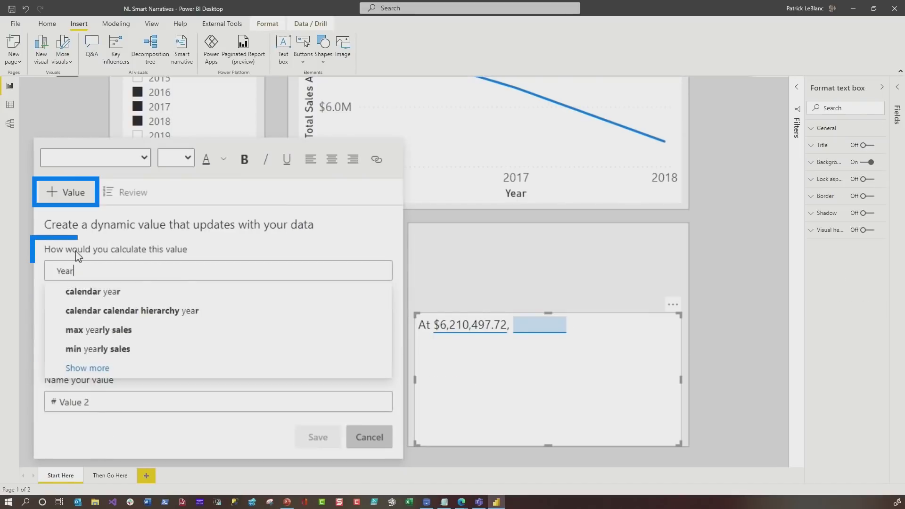
{"action": "type", "text": " with max to"}
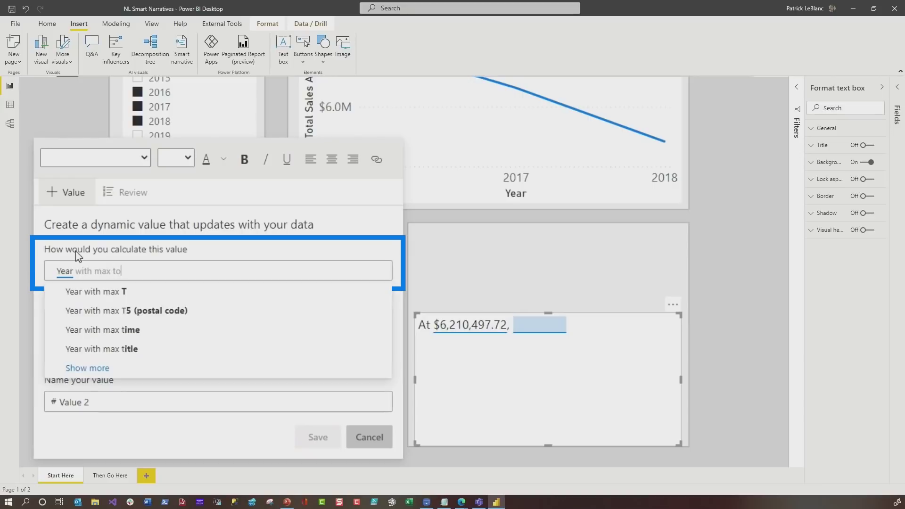
{"action": "type", "text": "tal sales "}
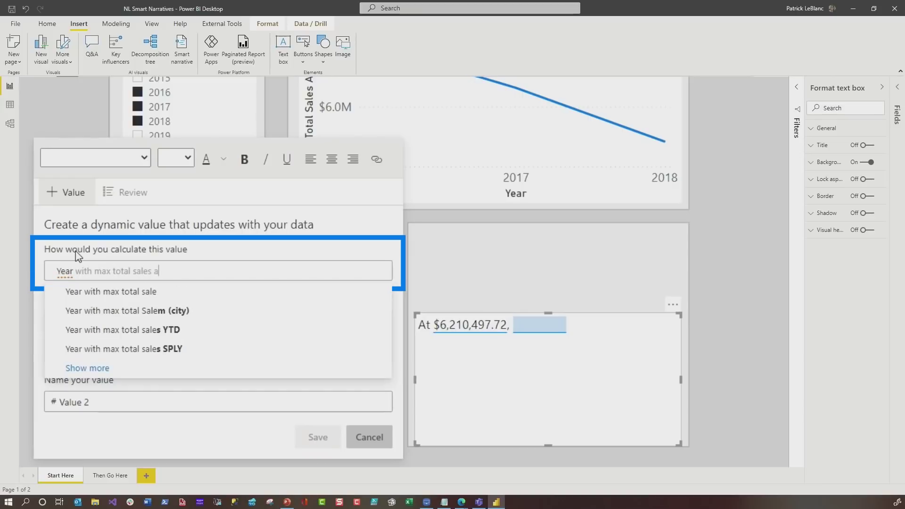
{"action": "type", "text": "amount"}
{"action": "left_click", "coordinate": [320, 437]}
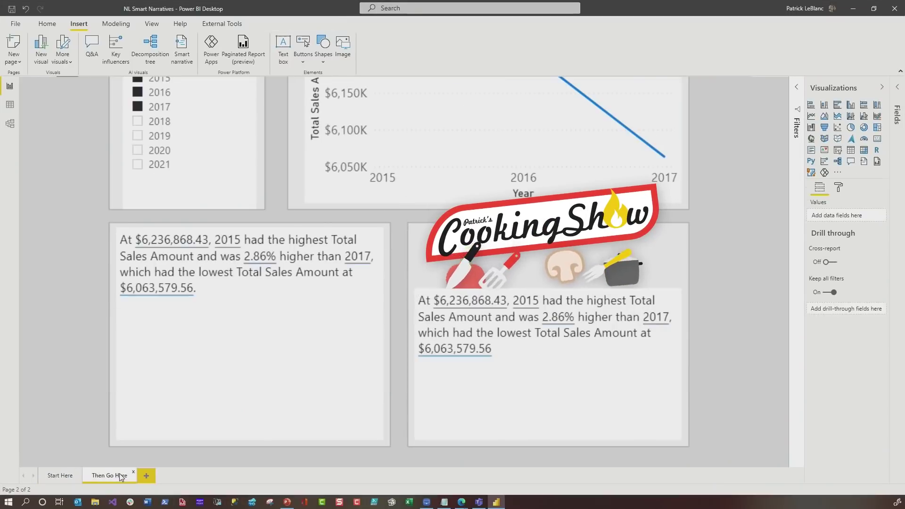
Compare with the original narrative, then type '()' right after 'higher'.
{"action": "left_click", "coordinate": [657, 297]}
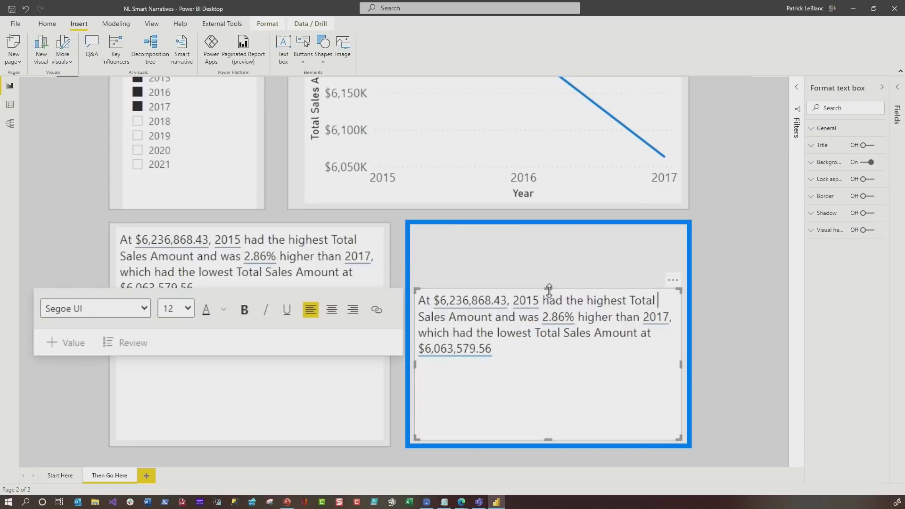
{"action": "left_click", "coordinate": [359, 396]}
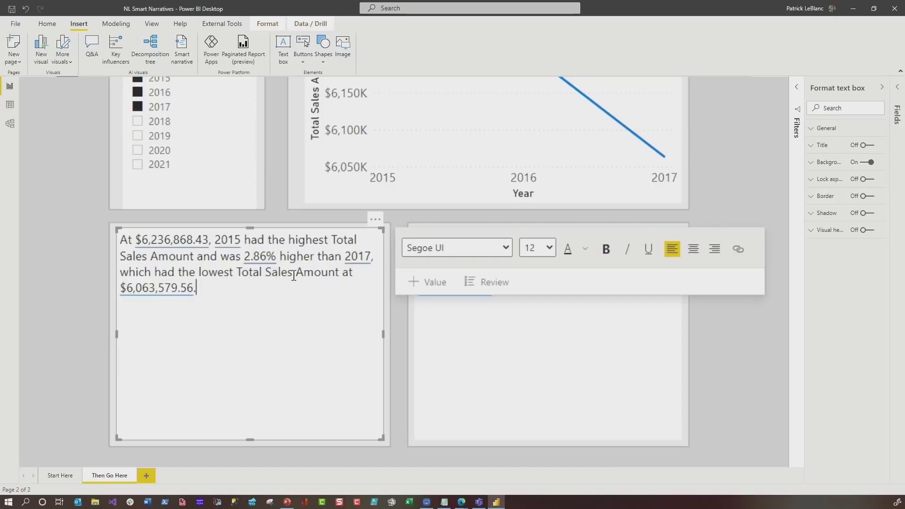
{"action": "key", "text": "Escape"}
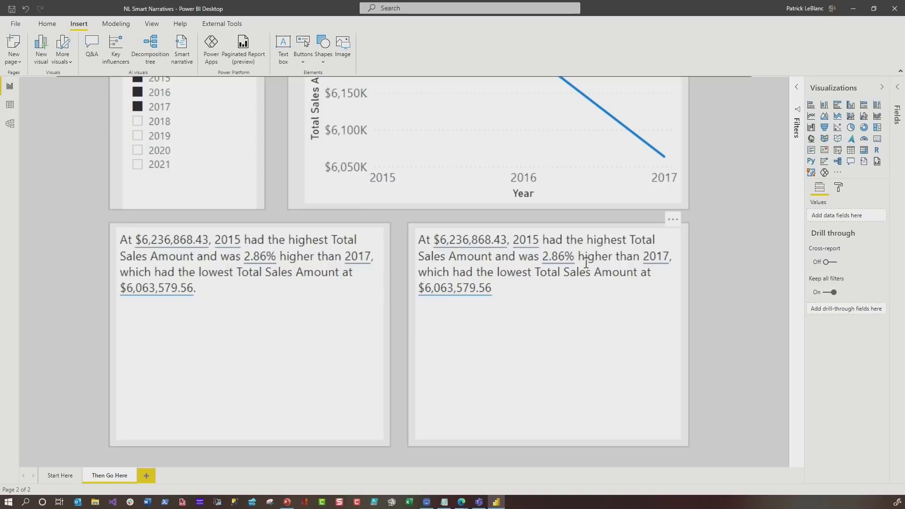
{"action": "left_click", "coordinate": [586, 263]}
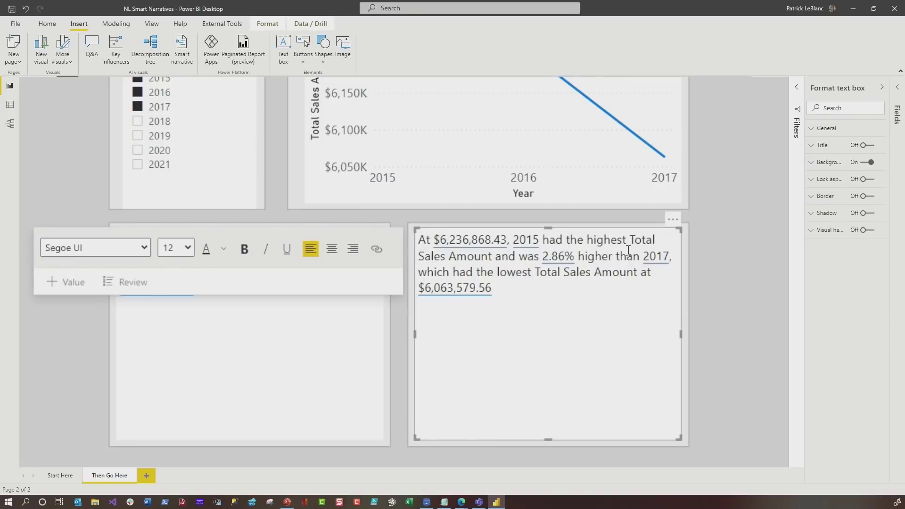
{"action": "type", "text": "("}
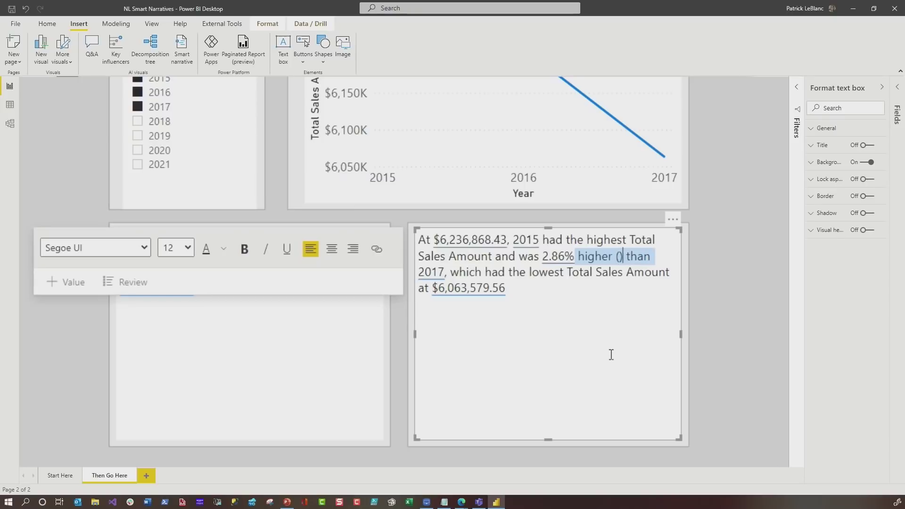
{"action": "scroll", "coordinate": [609, 334], "scroll_direction": "down", "scroll_amount": 5, "text": "ctrl"}
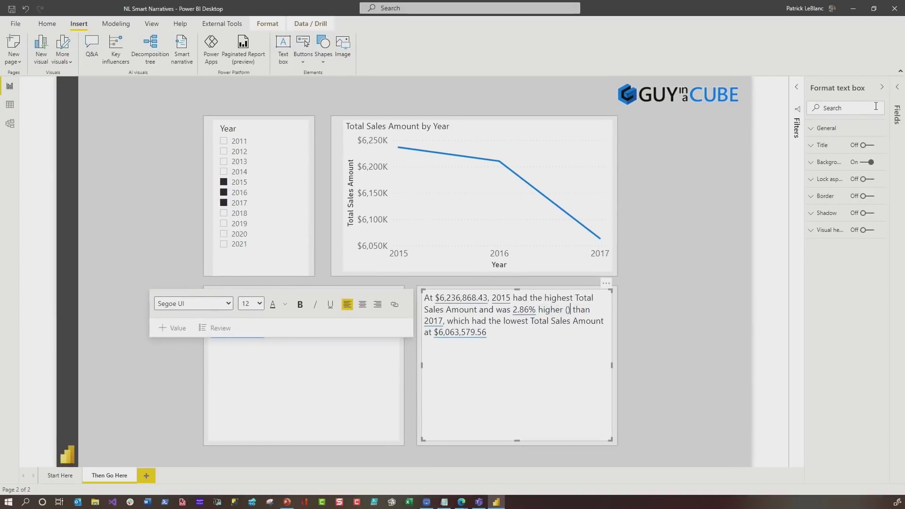
Create an Internet Sales measure, Up Arrow, starting IF([% Sales Change] > .09.
{"action": "left_click", "coordinate": [898, 87]}
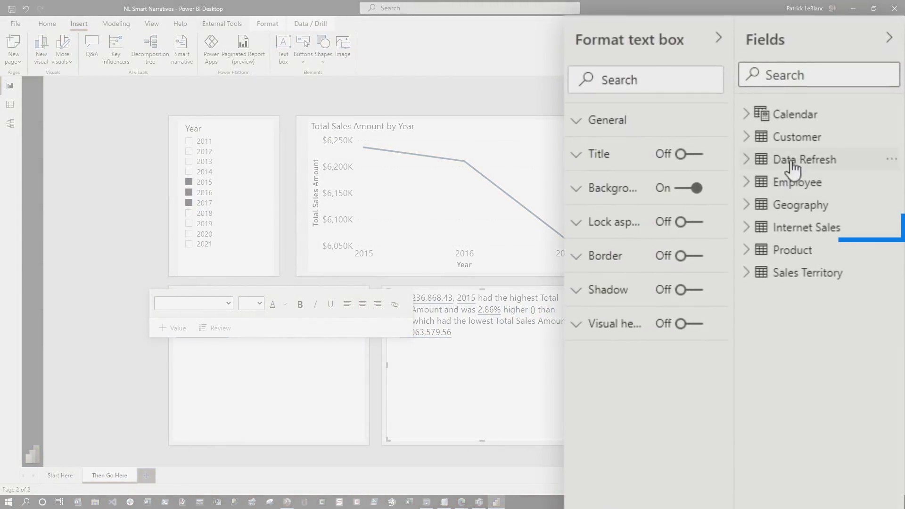
{"action": "right_click", "coordinate": [778, 234]}
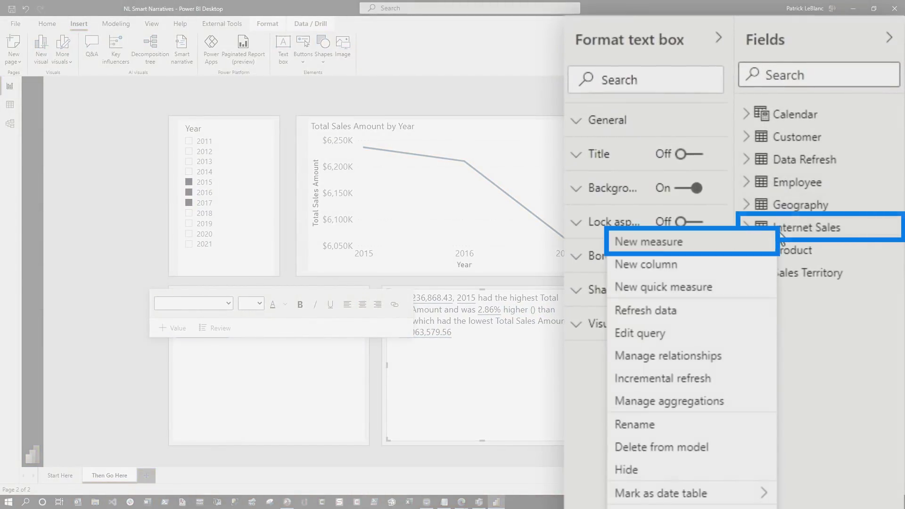
{"action": "left_click", "coordinate": [716, 253]}
{"action": "type", "text": "Up Arro"}
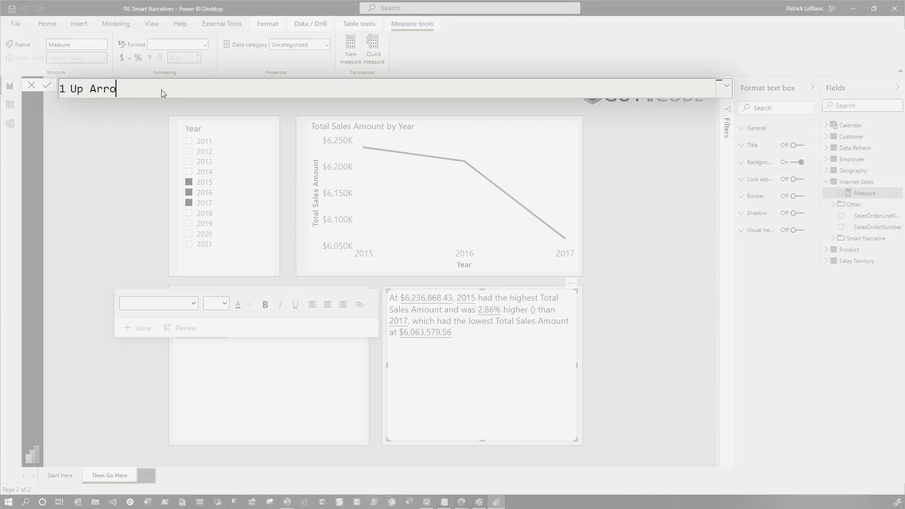
{"action": "type", "text": "w = IF(["}
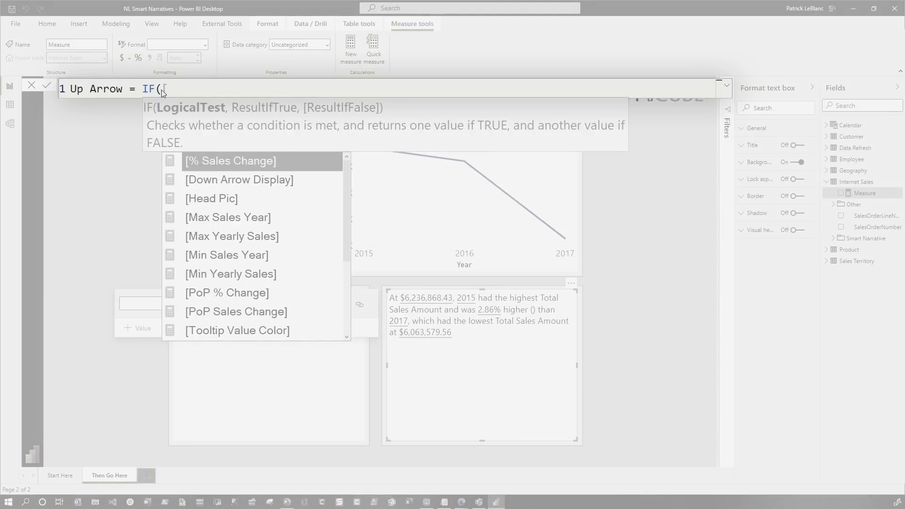
{"action": "type", "text": "% Sales"}
{"action": "key", "text": "Tab"}
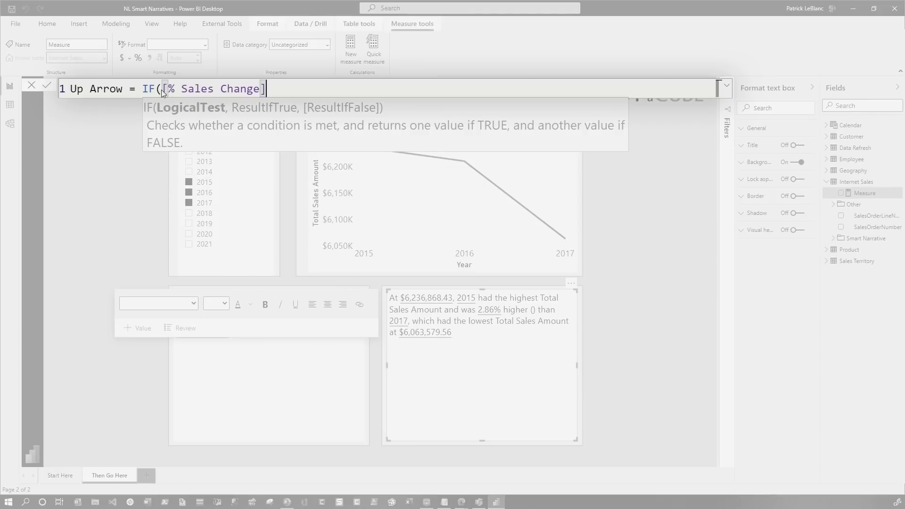
{"action": "type", "text": ">."}
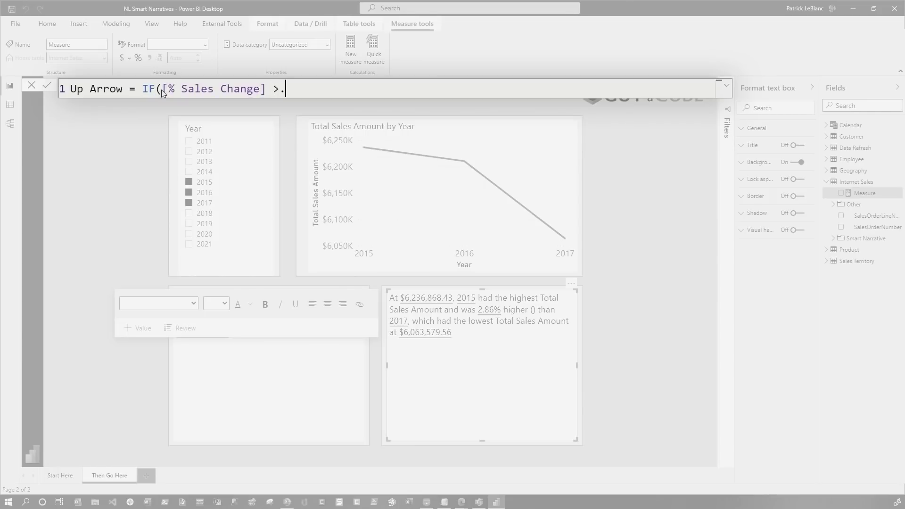
{"action": "type", "text": "09, \""}
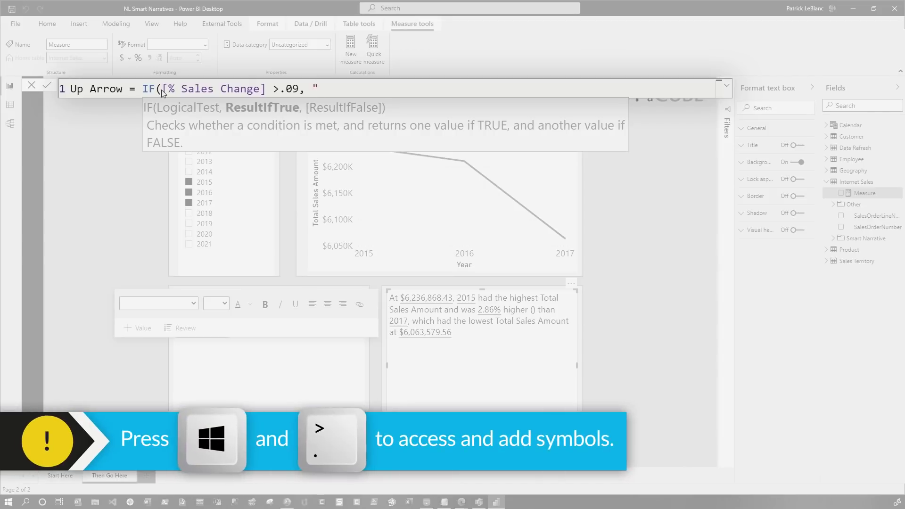
Insert the ▲ symbol from the emoji panel's Symbols into the Up Arrow formula.
{"action": "key", "text": "super+period"}
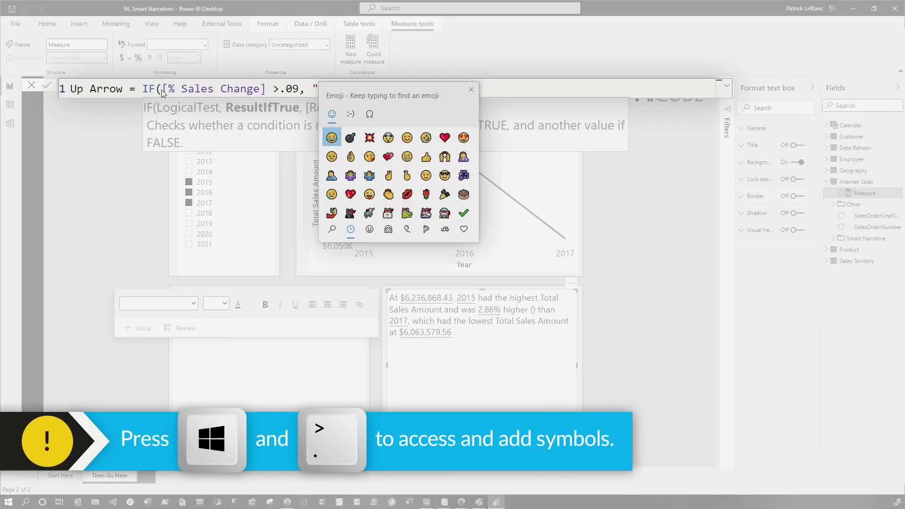
{"action": "left_click", "coordinate": [368, 113]}
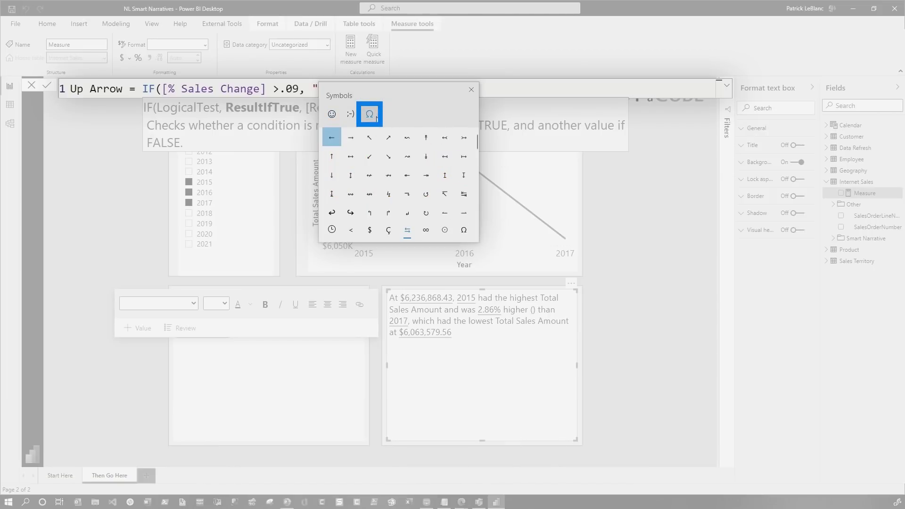
{"action": "scroll", "coordinate": [388, 153], "scroll_direction": "down", "scroll_amount": 5}
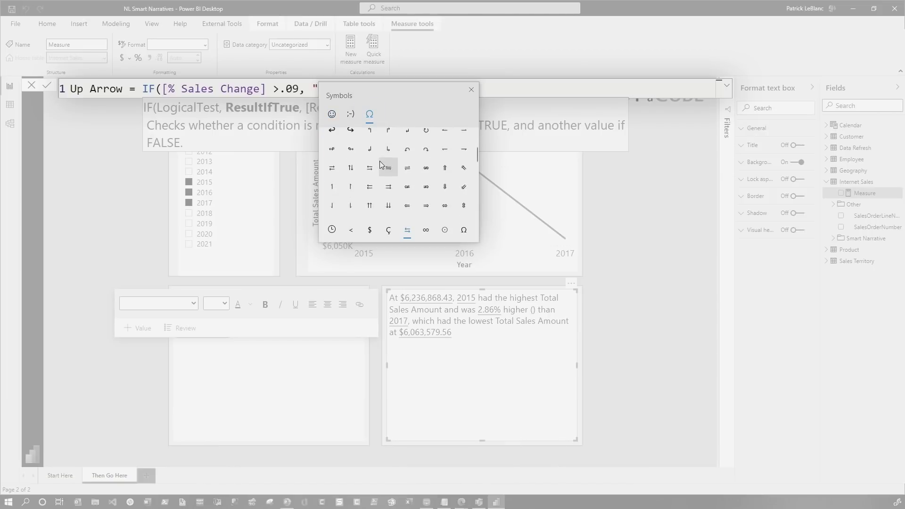
{"action": "scroll", "coordinate": [380, 165], "scroll_direction": "down", "scroll_amount": 3}
{"action": "scroll", "coordinate": [381, 165], "scroll_direction": "down", "scroll_amount": 3}
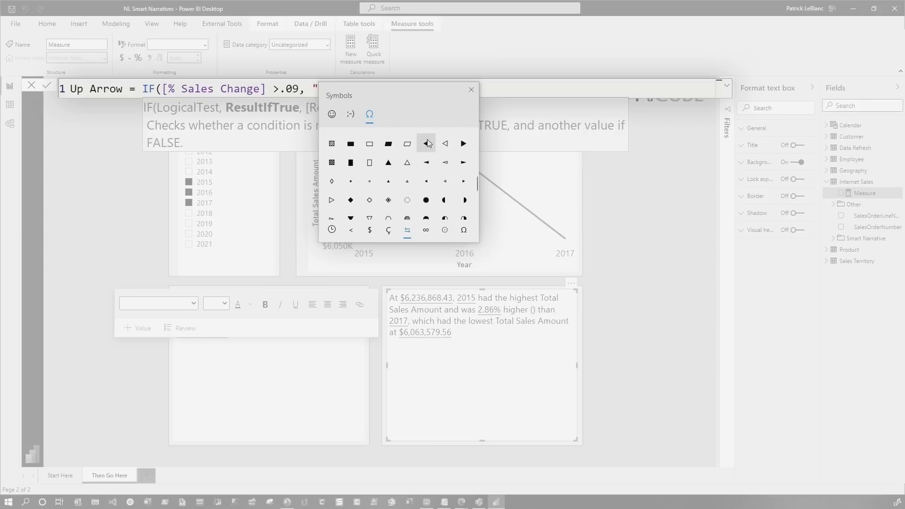
{"action": "scroll", "coordinate": [425, 142], "scroll_direction": "down", "scroll_amount": 1}
{"action": "left_click", "coordinate": [392, 142]}
{"action": "left_click", "coordinate": [392, 146]}
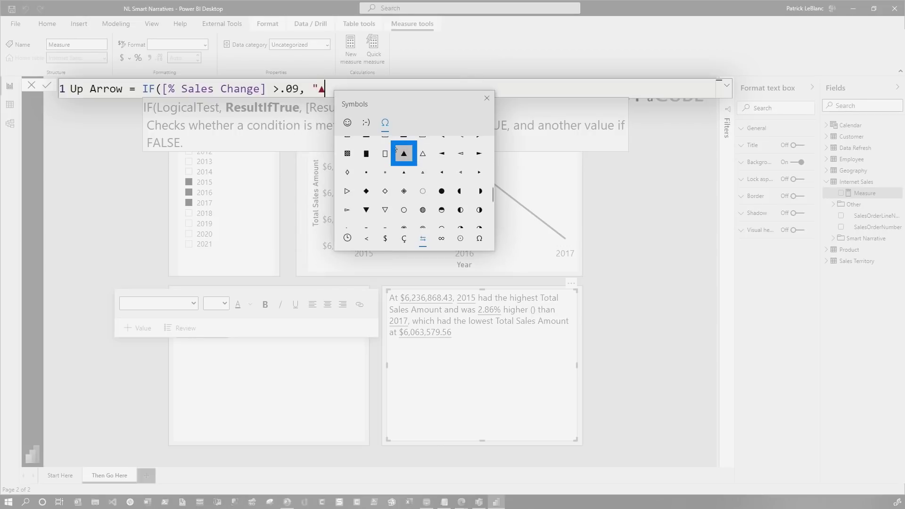
{"action": "left_click", "coordinate": [330, 88]}
{"action": "type", "text": "\")"}
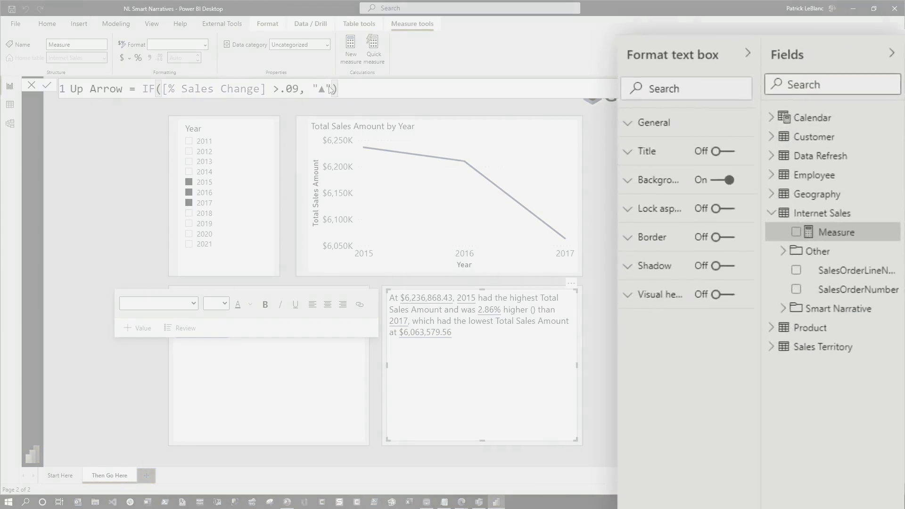
Move the measure into the Smart Narrative folder and view Down and Up Arrow Display.
{"action": "left_click_drag", "start_coordinate": [799, 229], "coordinate": [763, 316]}
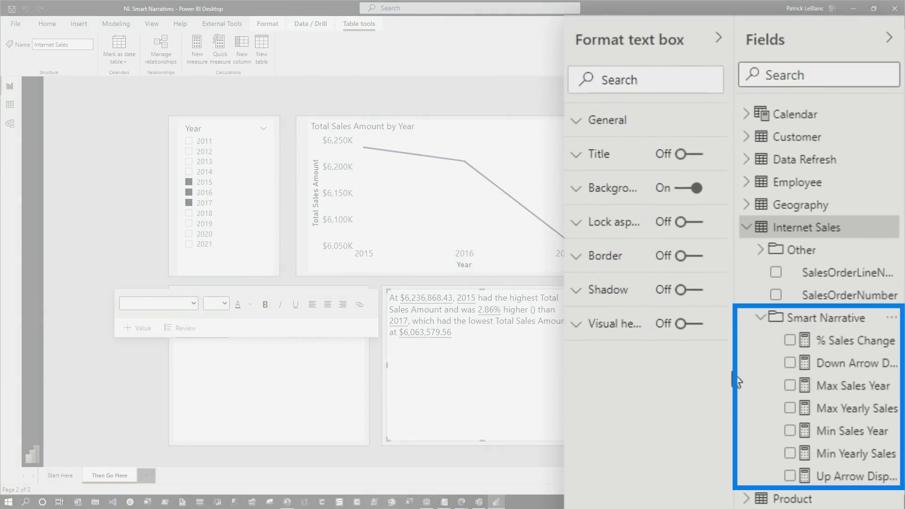
{"action": "left_click_drag", "start_coordinate": [734, 374], "coordinate": [668, 396]}
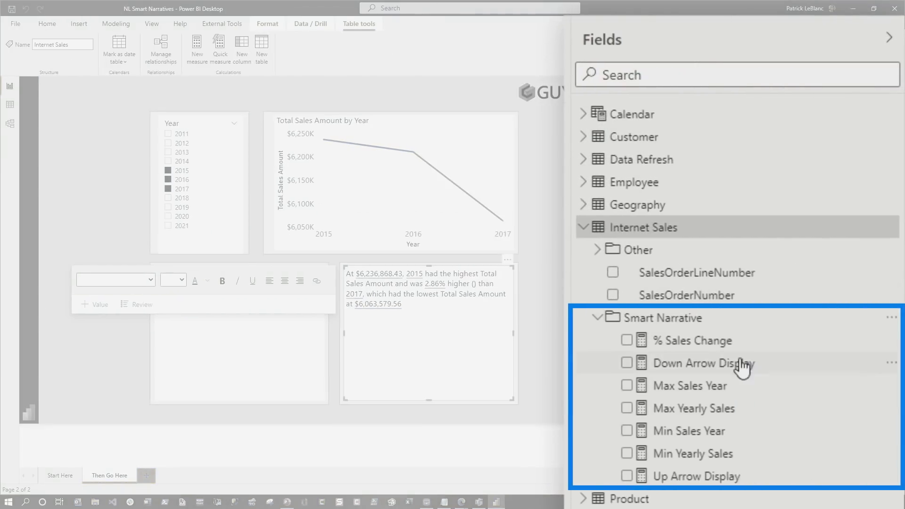
{"action": "left_click", "coordinate": [700, 365]}
{"action": "left_click", "coordinate": [704, 481]}
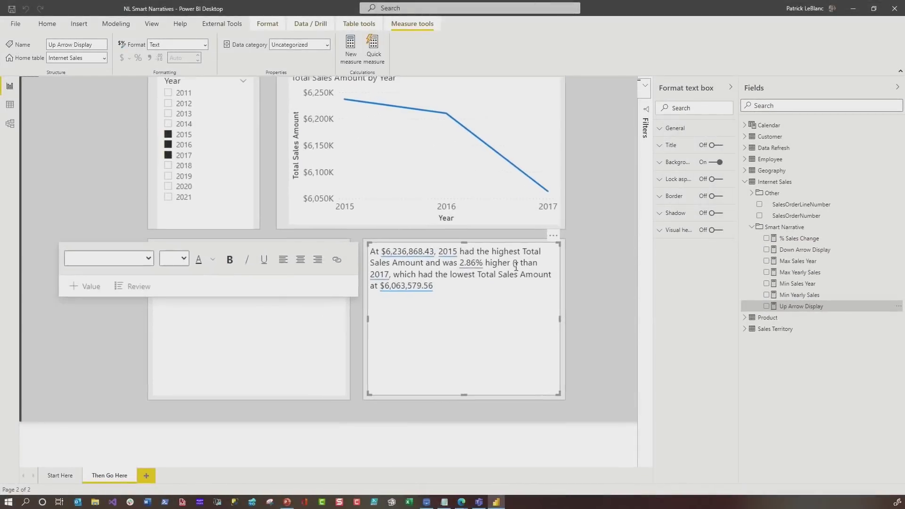
Insert 'up arrow display' as a renamed dynamic value inside the parentheses.
{"action": "left_click", "coordinate": [516, 266]}
{"action": "left_click", "coordinate": [83, 263]}
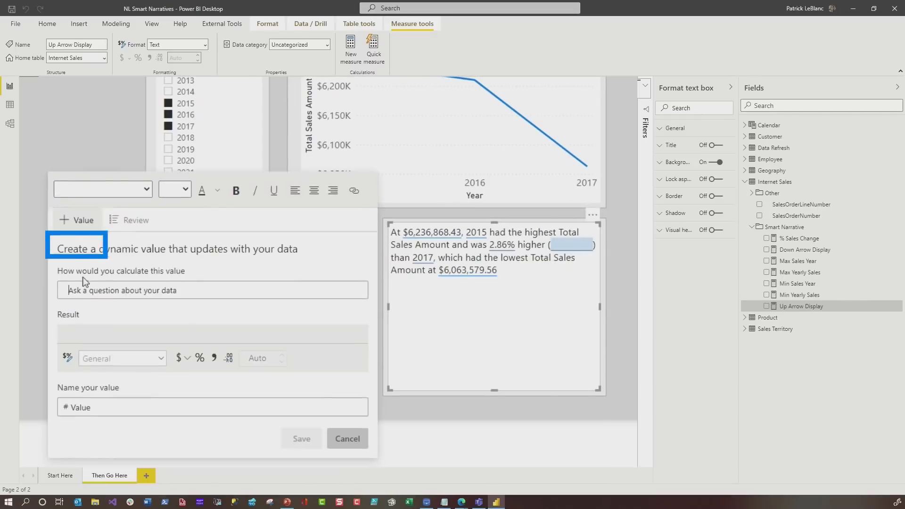
{"action": "type", "text": "up"}
{"action": "left_click", "coordinate": [104, 357]}
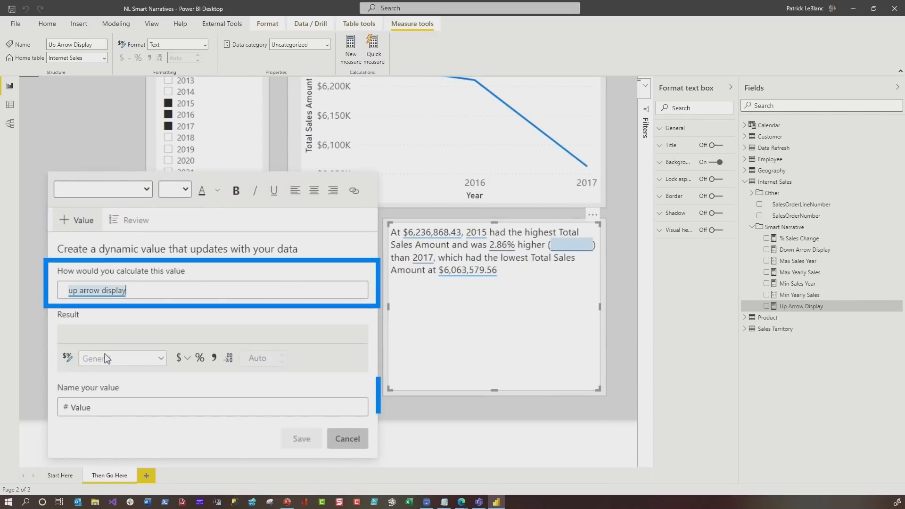
{"action": "left_click", "coordinate": [101, 407]}
{"action": "key", "text": "BackSpace"}
{"action": "key", "text": "BackSpace"}
{"action": "key", "text": "BackSpace"}
{"action": "type", "text": "u"}
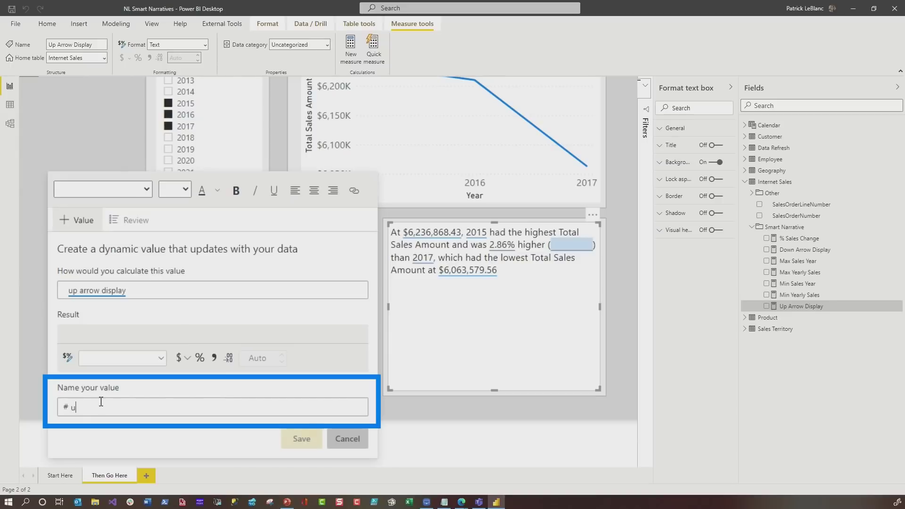
{"action": "type", "text": "p arror displ"}
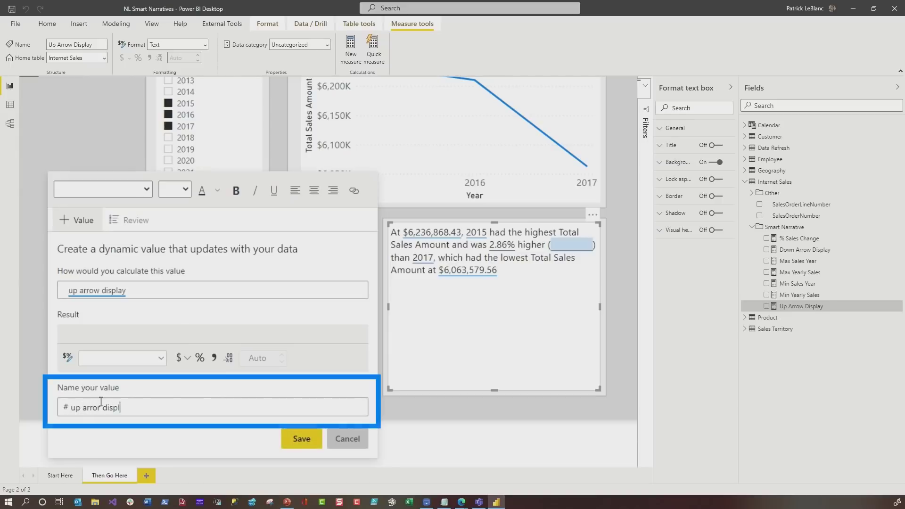
{"action": "type", "text": "ay"}
{"action": "left_click", "coordinate": [319, 434]}
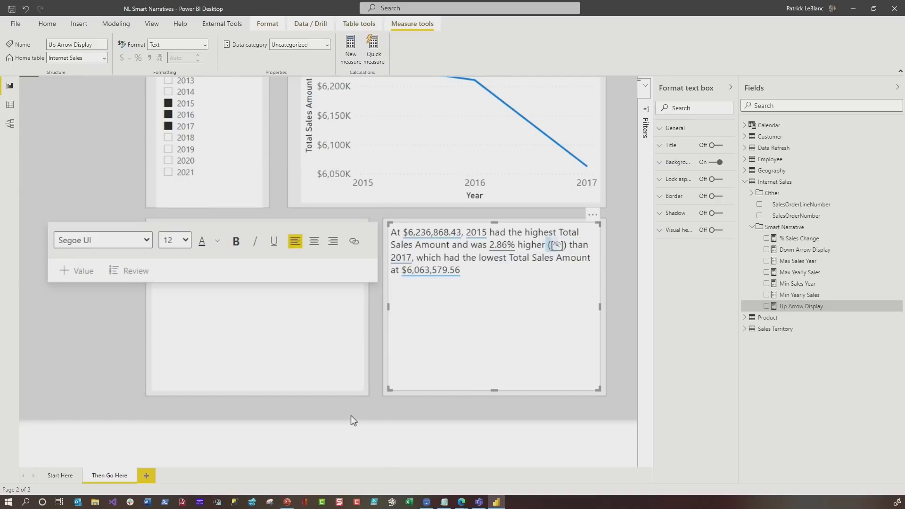
Add the 'down arrow display' measure as a value named 'down arrow display'.
{"action": "left_click", "coordinate": [78, 276]}
{"action": "type", "text": "down"}
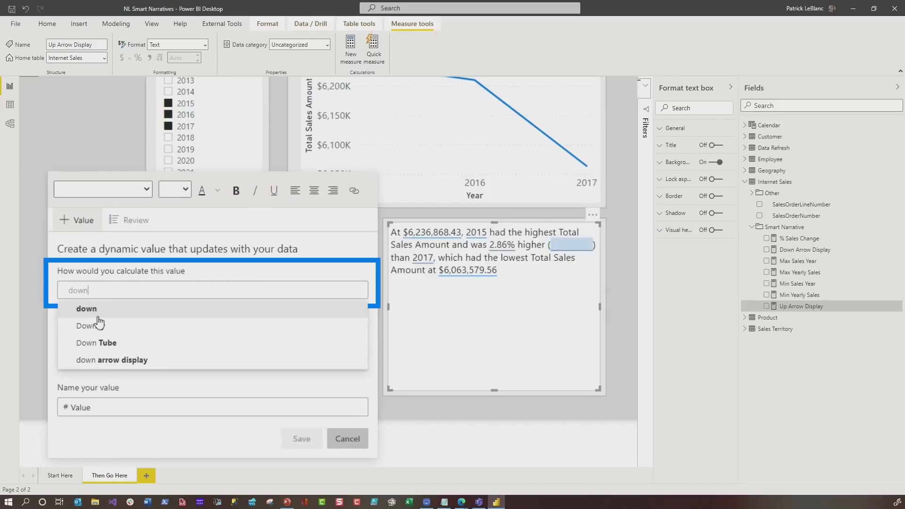
{"action": "left_click", "coordinate": [102, 360]}
{"action": "left_click", "coordinate": [70, 408]}
{"action": "type", "text": "down a"}
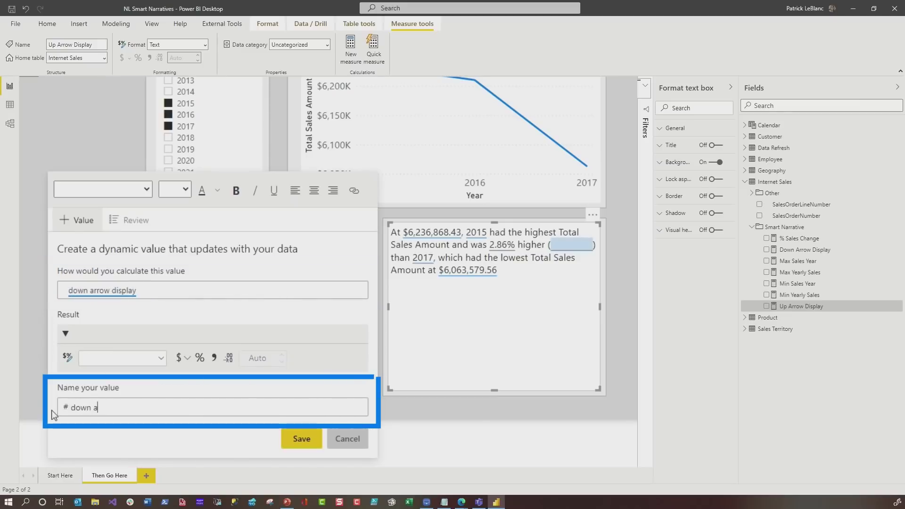
{"action": "type", "text": "rrow display"}
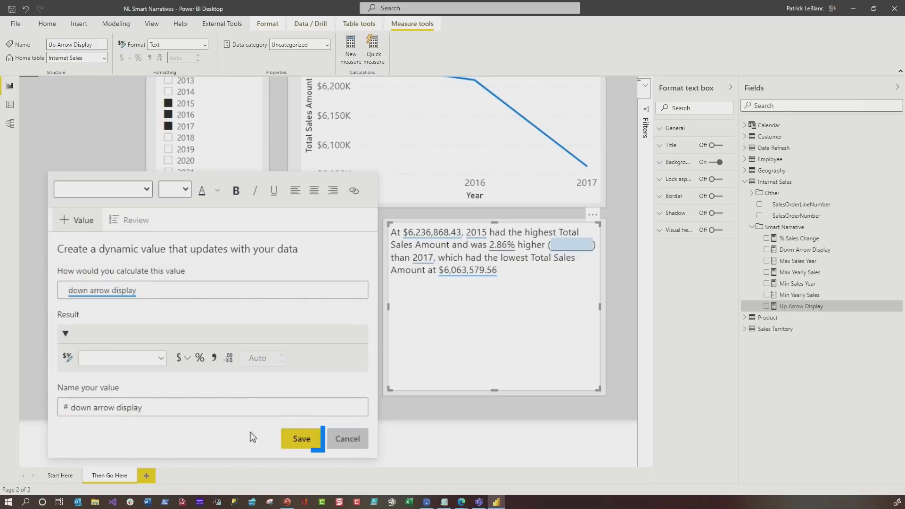
{"action": "left_click", "coordinate": [302, 439]}
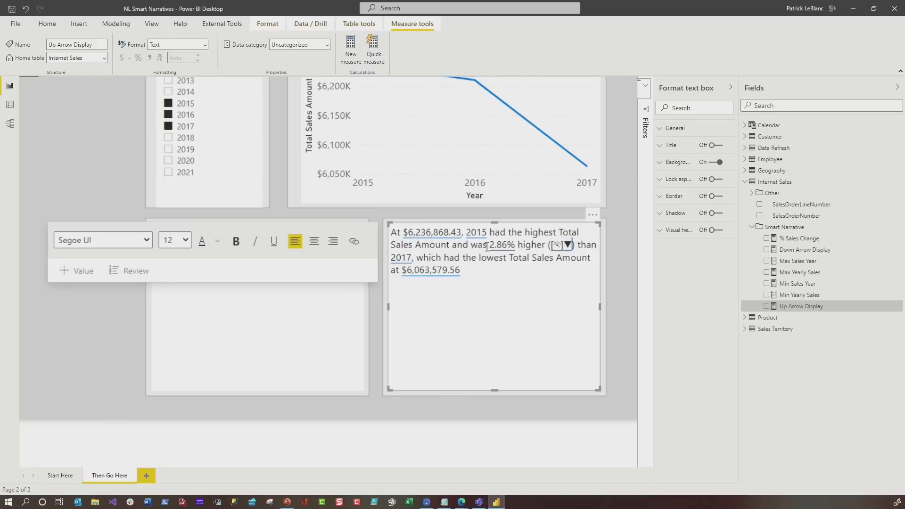
Review the narrative's values list and inspect the up arrow entry.
{"action": "left_click", "coordinate": [121, 275]}
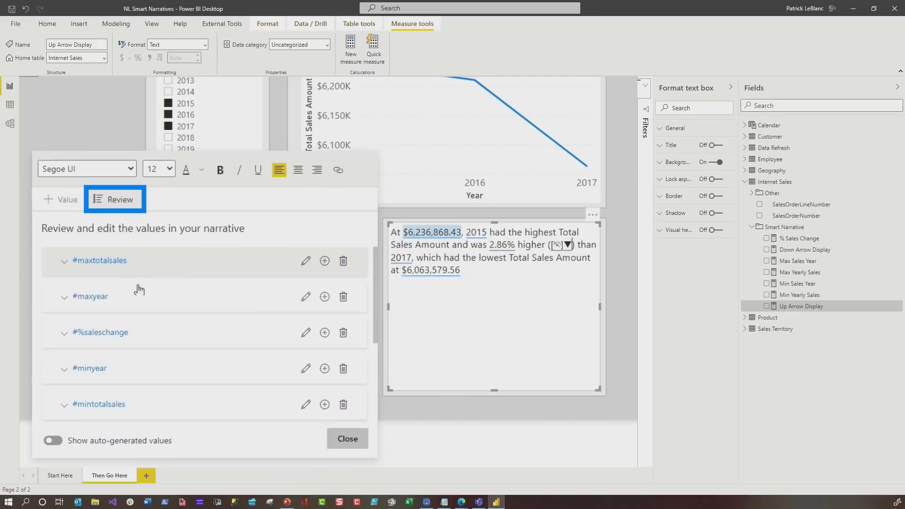
{"action": "scroll", "coordinate": [150, 312], "scroll_direction": "down", "scroll_amount": 3}
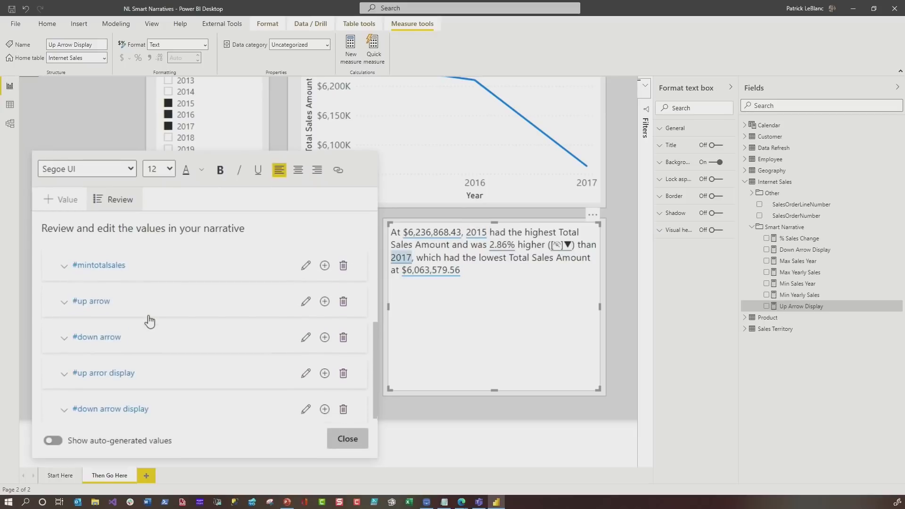
{"action": "left_click", "coordinate": [119, 303]}
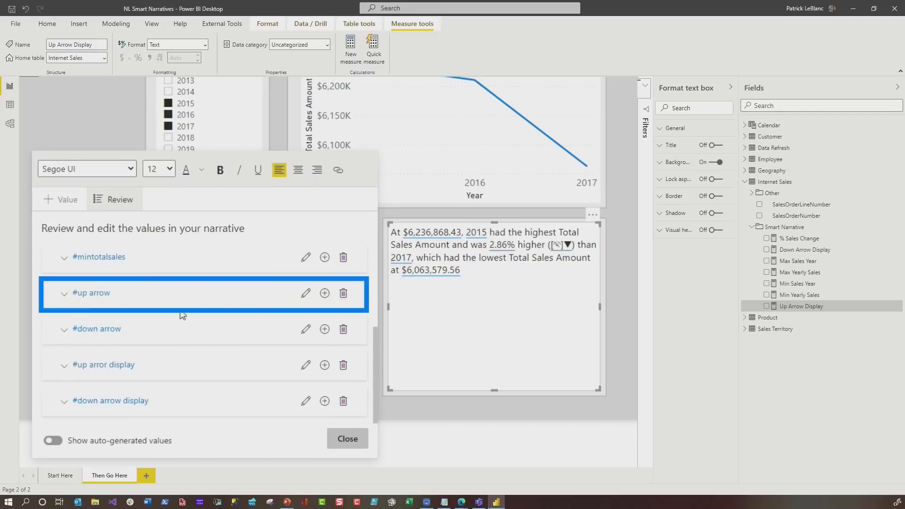
Leave editing, then set the Year slicer to 2015–2018 so the arrow shows ▼ for 6.00%.
{"action": "left_click", "coordinate": [581, 334]}
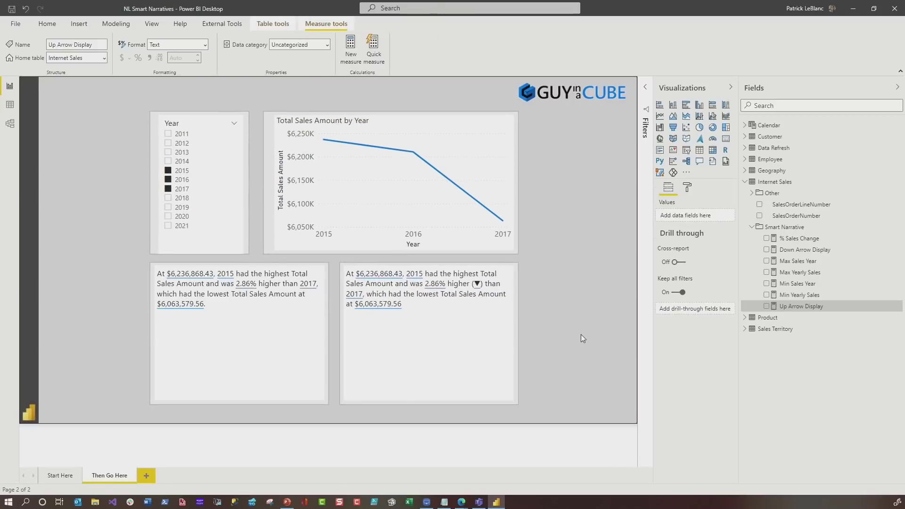
{"action": "mouse_move", "coordinate": [200, 183]}
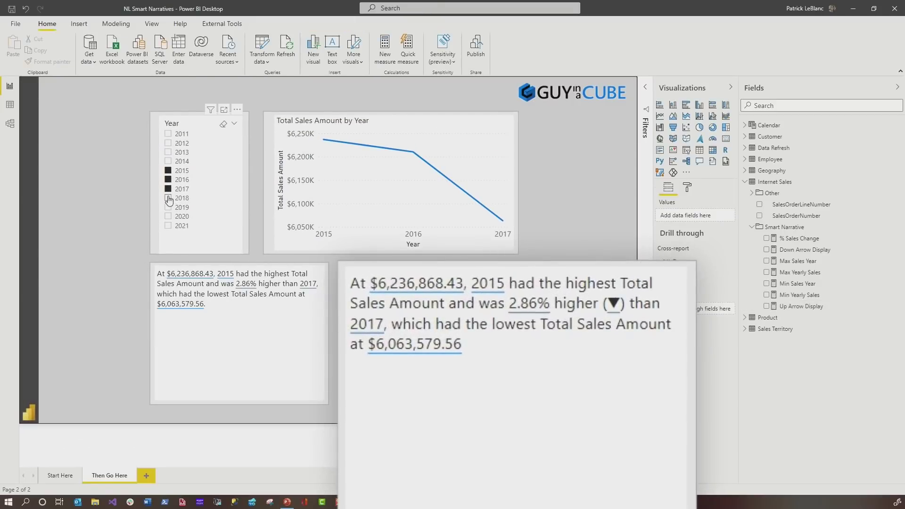
{"action": "left_click", "coordinate": [178, 199], "text": "ctrl"}
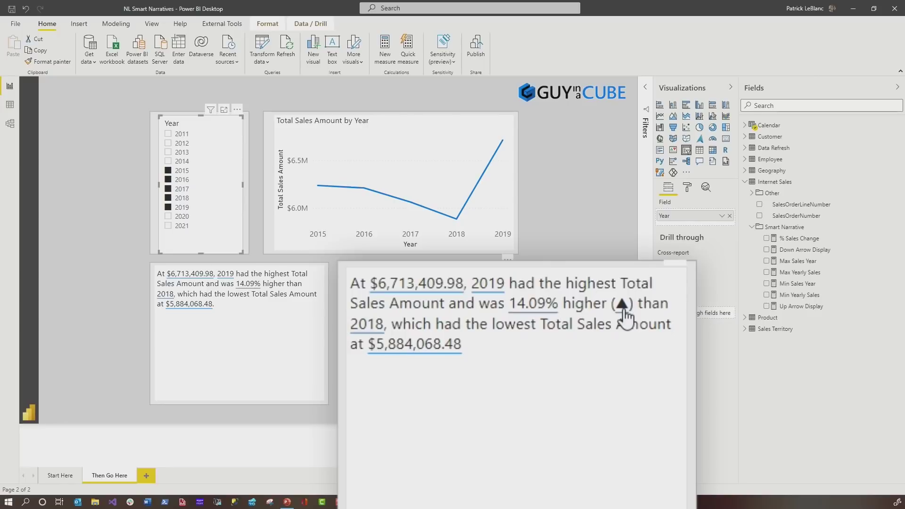
{"action": "left_click", "coordinate": [169, 208], "text": "ctrl"}
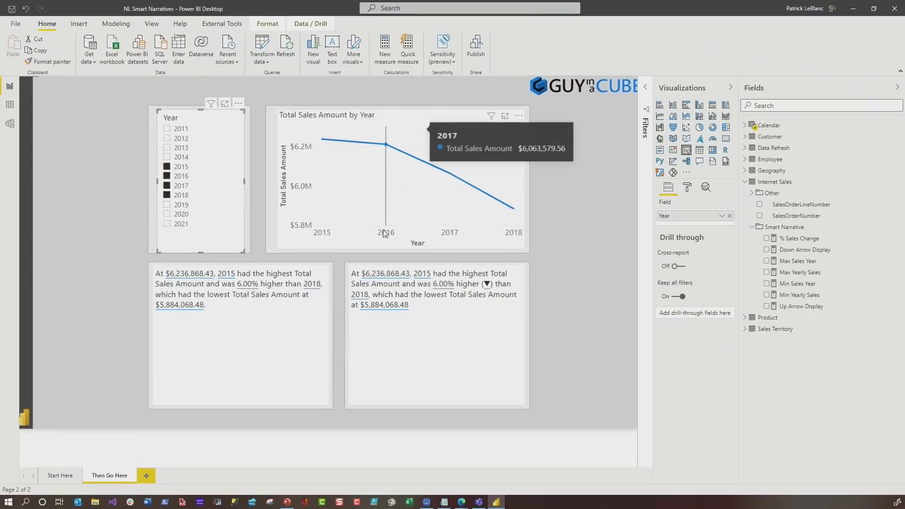
{"action": "scroll", "coordinate": [453, 212], "scroll_direction": "up", "scroll_amount": 3, "text": "ctrl"}
In the right-hand text box, colour the down arrow red and the up arrow green.
{"action": "left_click", "coordinate": [470, 388]}
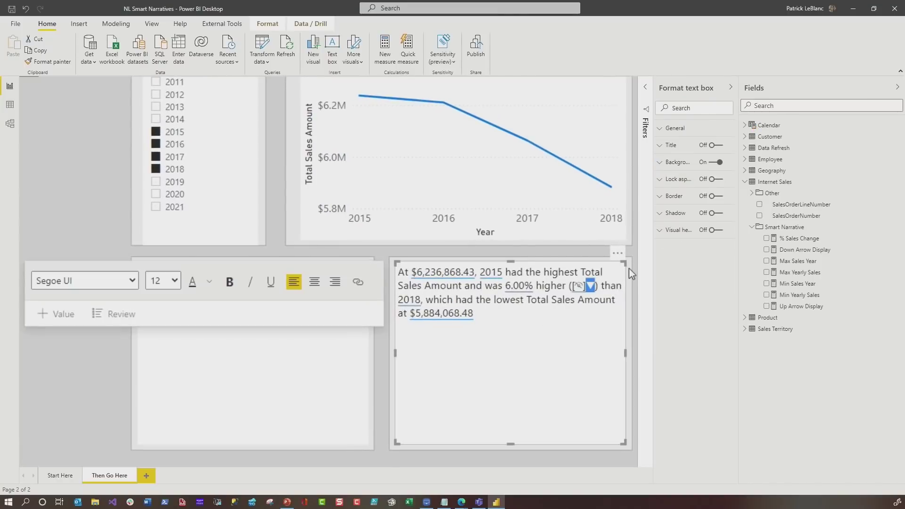
{"action": "left_click", "coordinate": [210, 281]}
{"action": "left_click", "coordinate": [377, 330]}
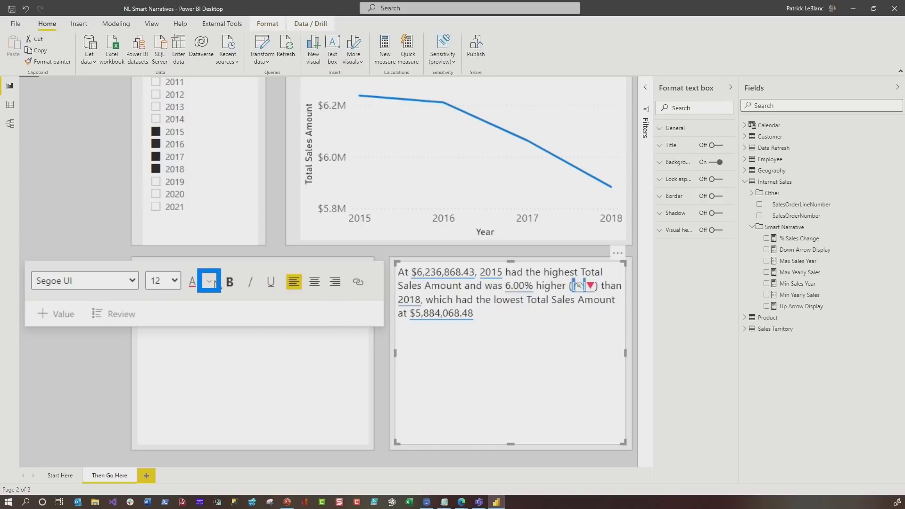
{"action": "left_click", "coordinate": [211, 281]}
{"action": "left_click", "coordinate": [358, 465]}
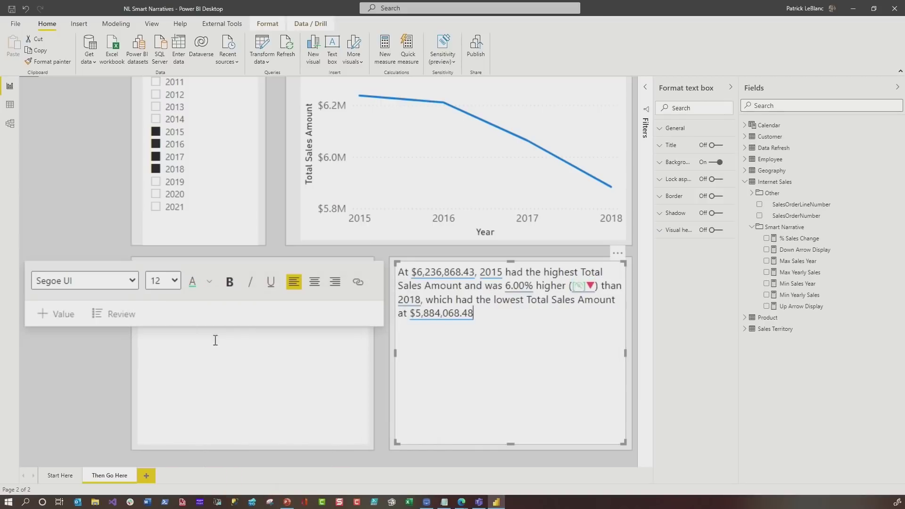
Add 2019 to the Year slicer, toggling it off and on, showing 14.09% higher with a green ▲.
{"action": "left_click", "coordinate": [565, 356]}
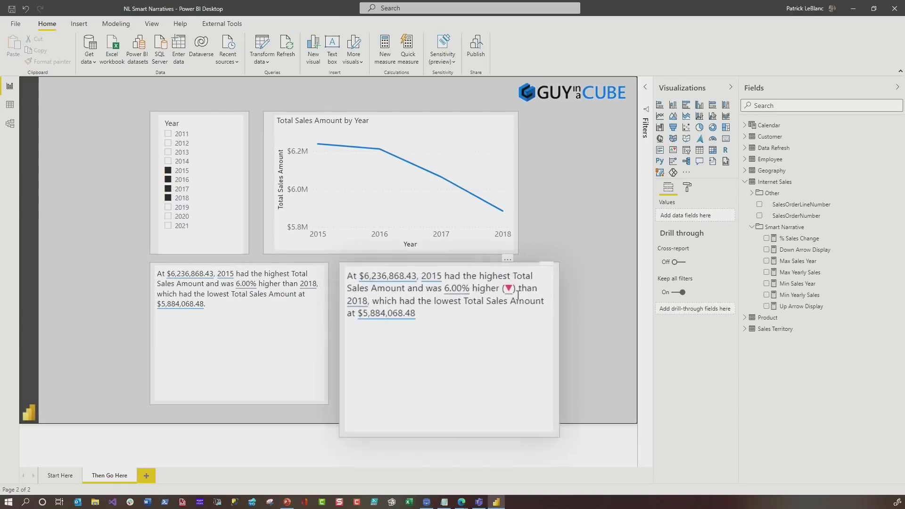
{"action": "left_click", "coordinate": [168, 207]}
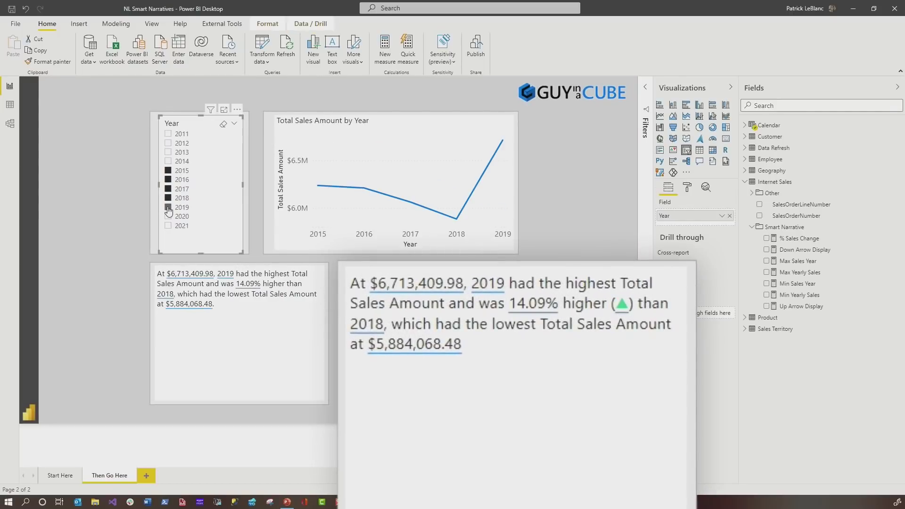
{"action": "left_click", "coordinate": [168, 208]}
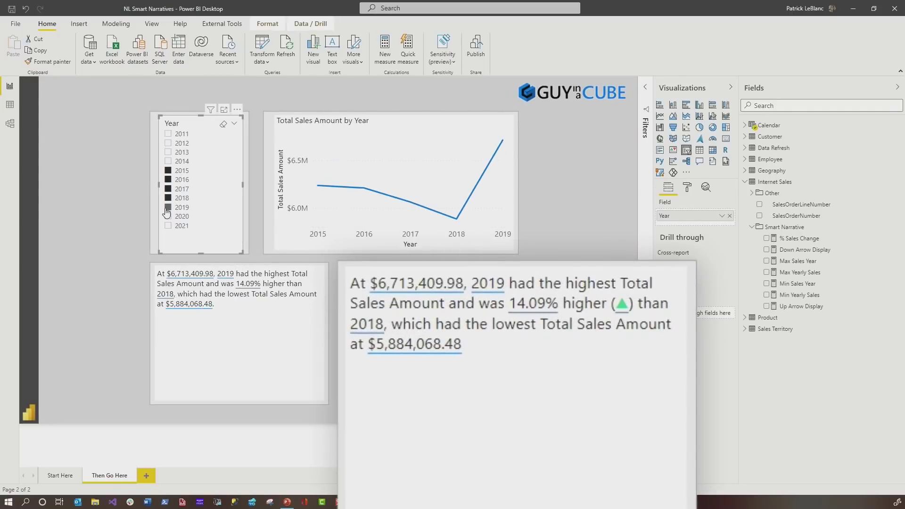